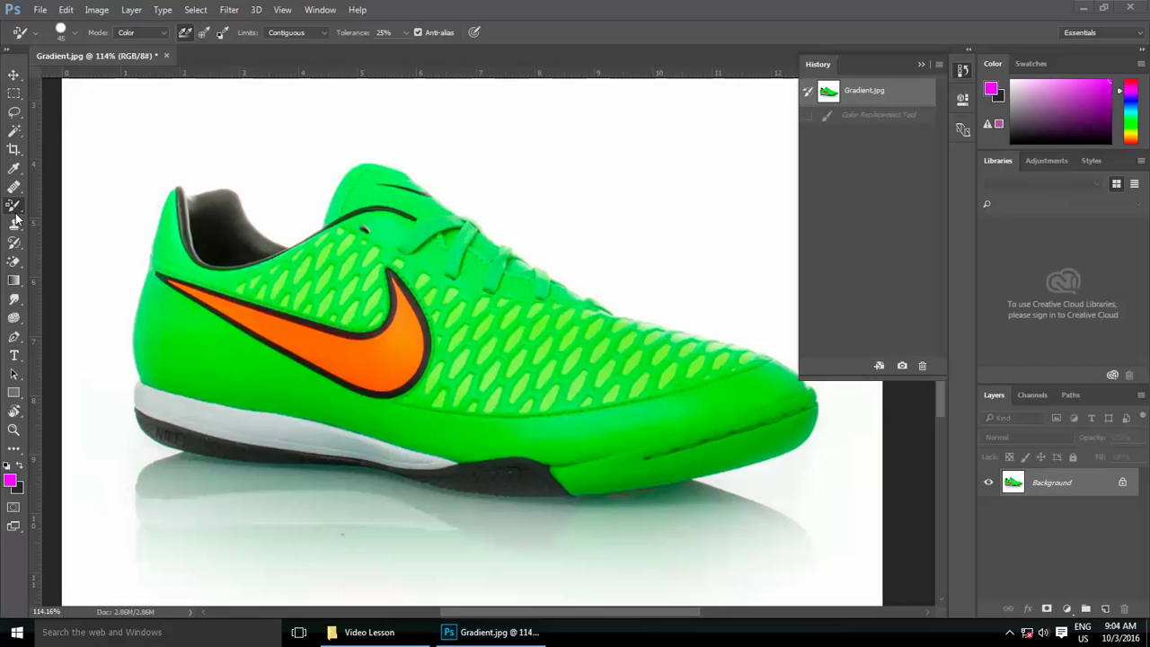
Select the Color Replacement Tool from the brush tool group
right_click(15, 205)
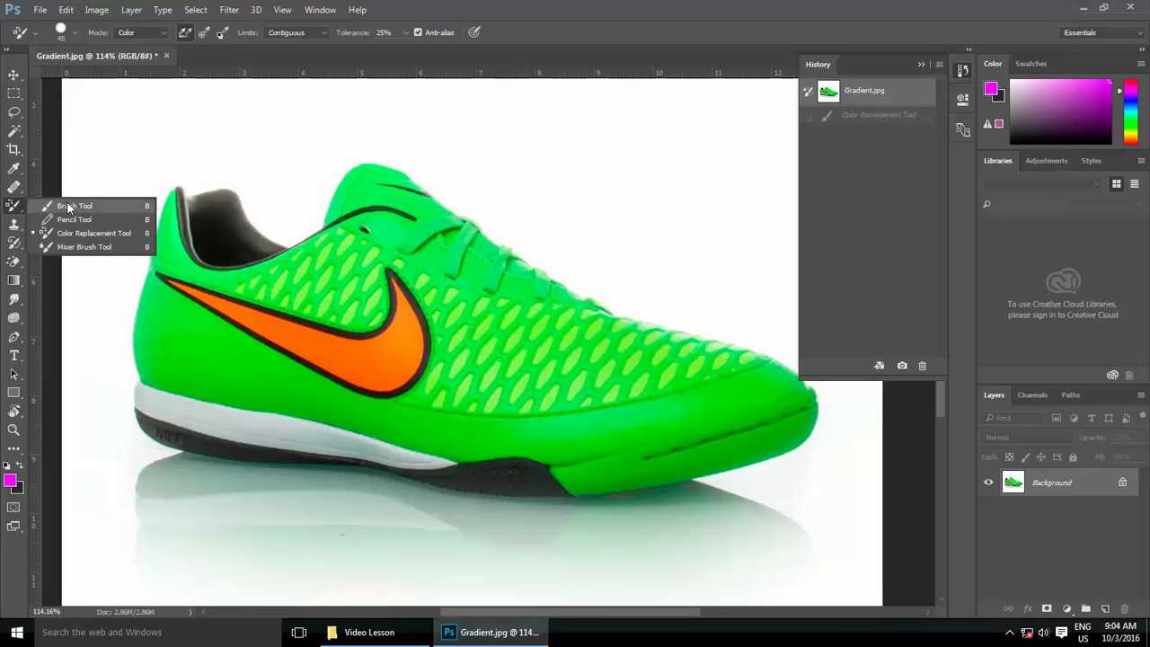
left_click(87, 234)
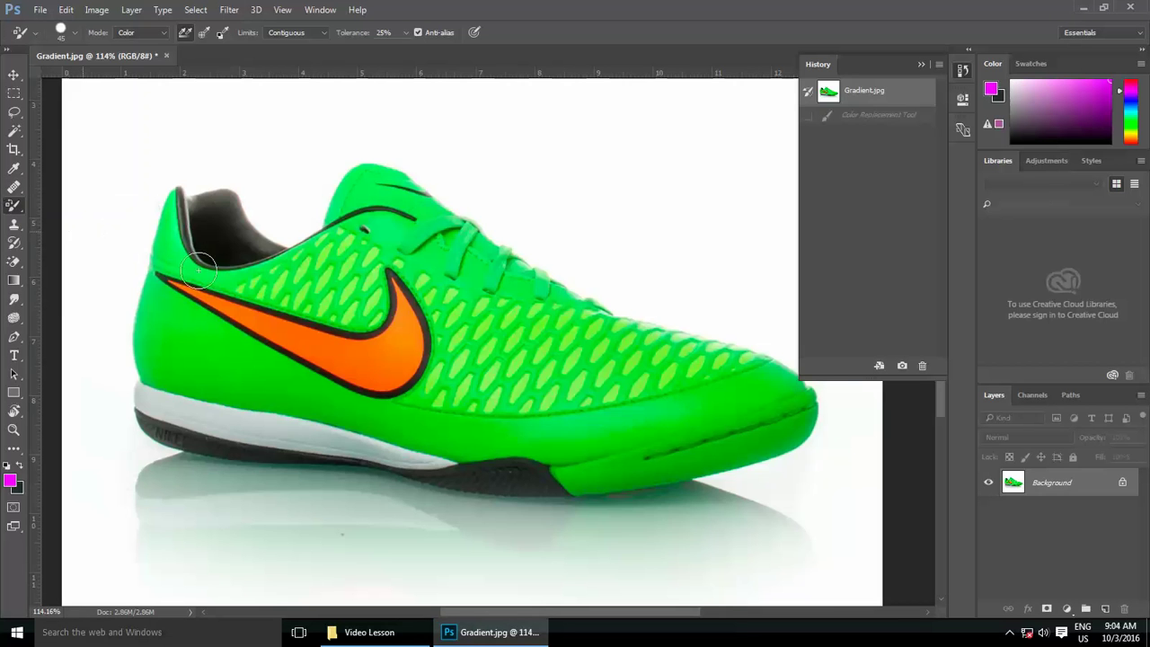
scroll(314, 332, "up", 1)
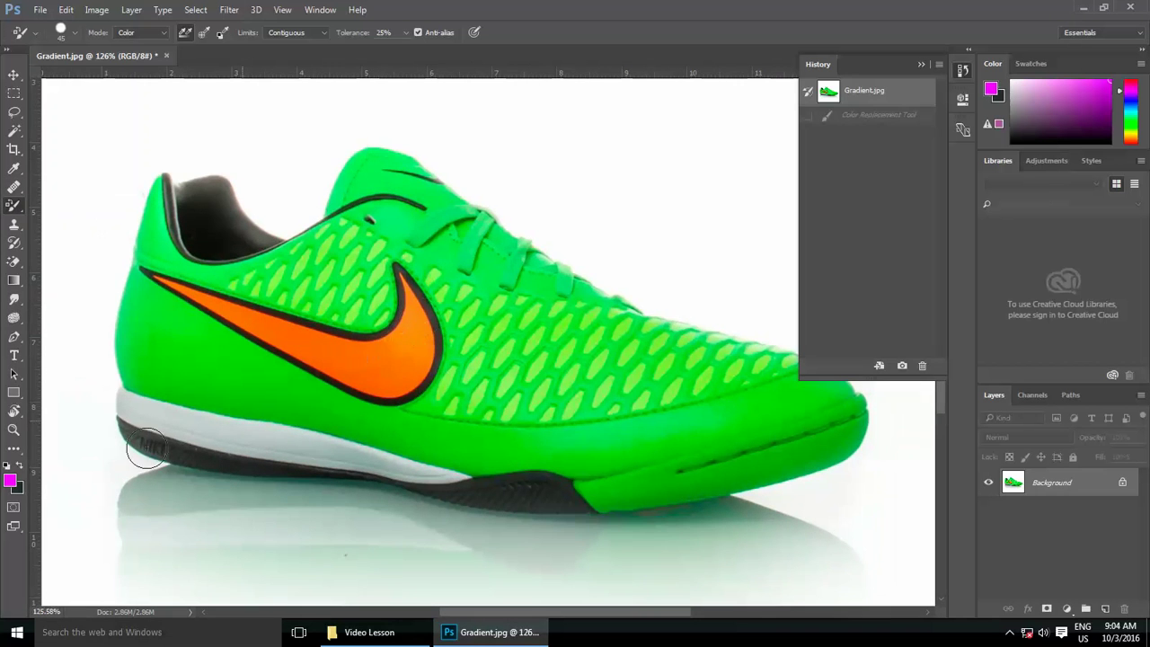
Set the foreground colour to blue
left_click(9, 481)
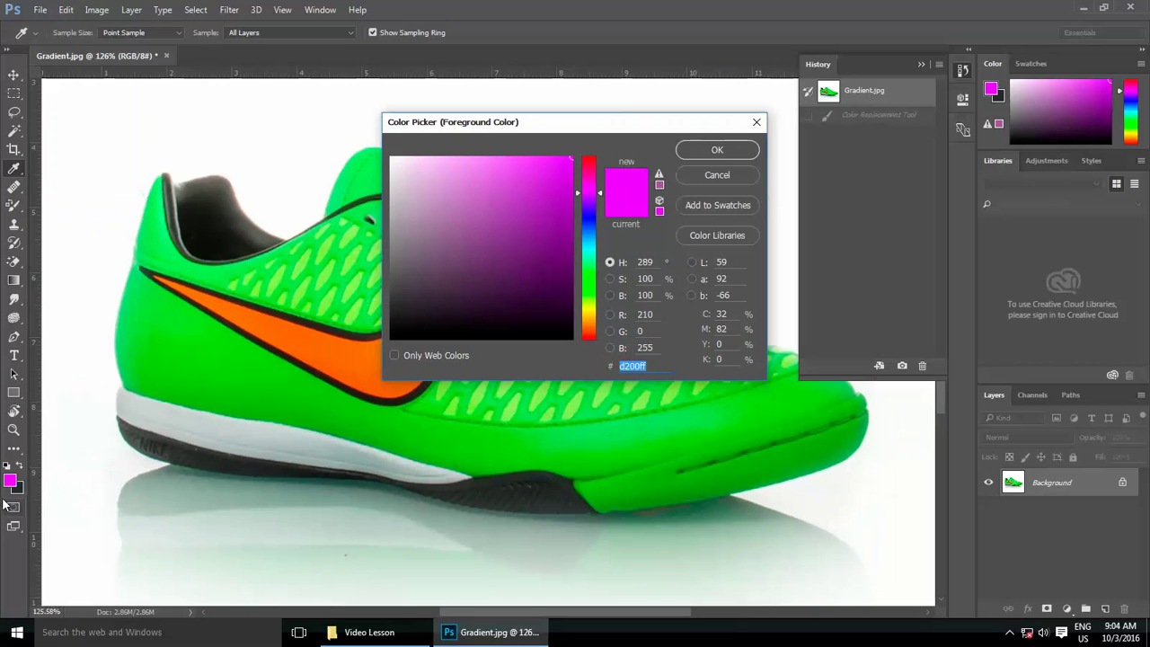
left_click(593, 219)
left_click(723, 151)
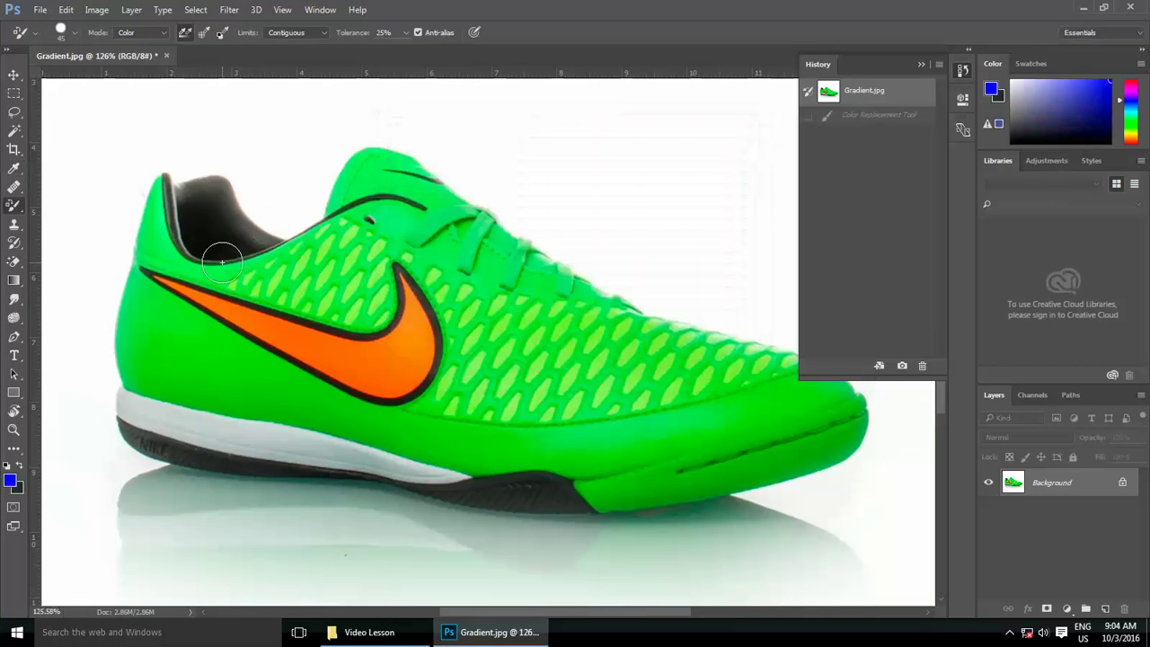
Paint a blue test stroke along the swoosh, then revert to the Gradient.jpg snapshot
scroll(221, 261, "up", 2)
mouse_move(135, 265)
left_mouse_down()
mouse_move(392, 363)
mouse_move(457, 261)
mouse_move(371, 385)
mouse_move(303, 347)
mouse_move(353, 344)
mouse_move(234, 350)
mouse_move(295, 365)
mouse_move(386, 422)
mouse_move(440, 415)
mouse_move(496, 343)
mouse_move(501, 418)
mouse_move(312, 370)
mouse_move(425, 445)
mouse_move(194, 375)
mouse_move(110, 377)
mouse_move(301, 444)
mouse_move(745, 500)
mouse_move(545, 375)
mouse_move(467, 269)
mouse_move(542, 295)
left_mouse_up()
left_click(878, 94)
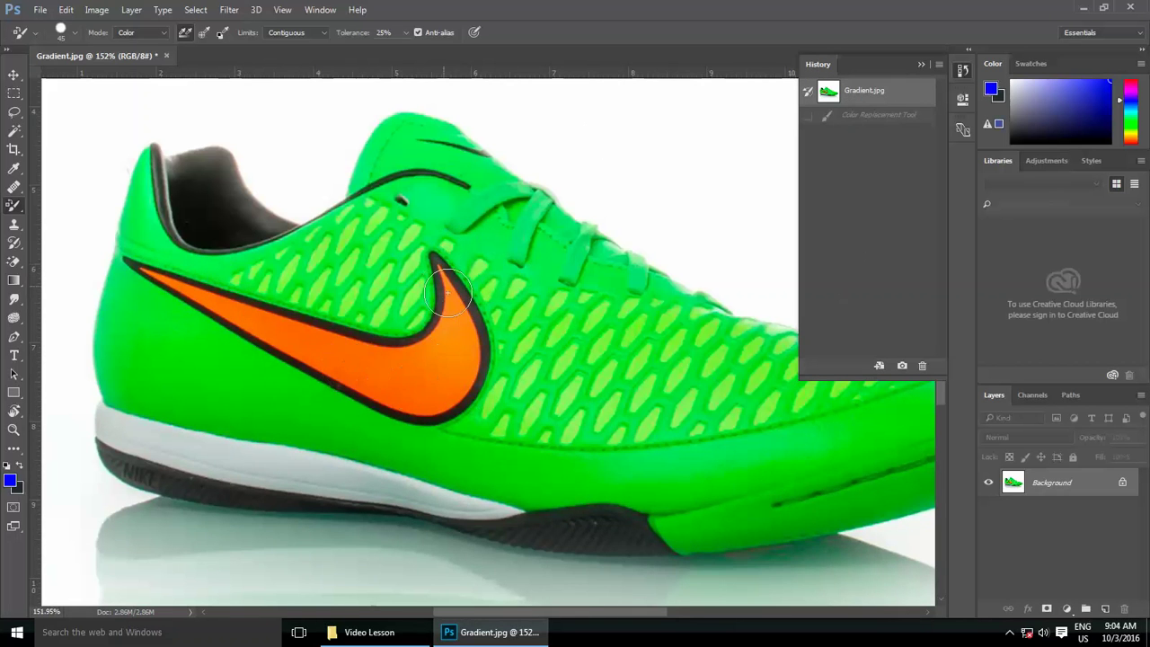
Set Sampling to Once and repaint the orange swoosh blue
left_click(204, 36)
left_click_drag(154, 297, 193, 292)
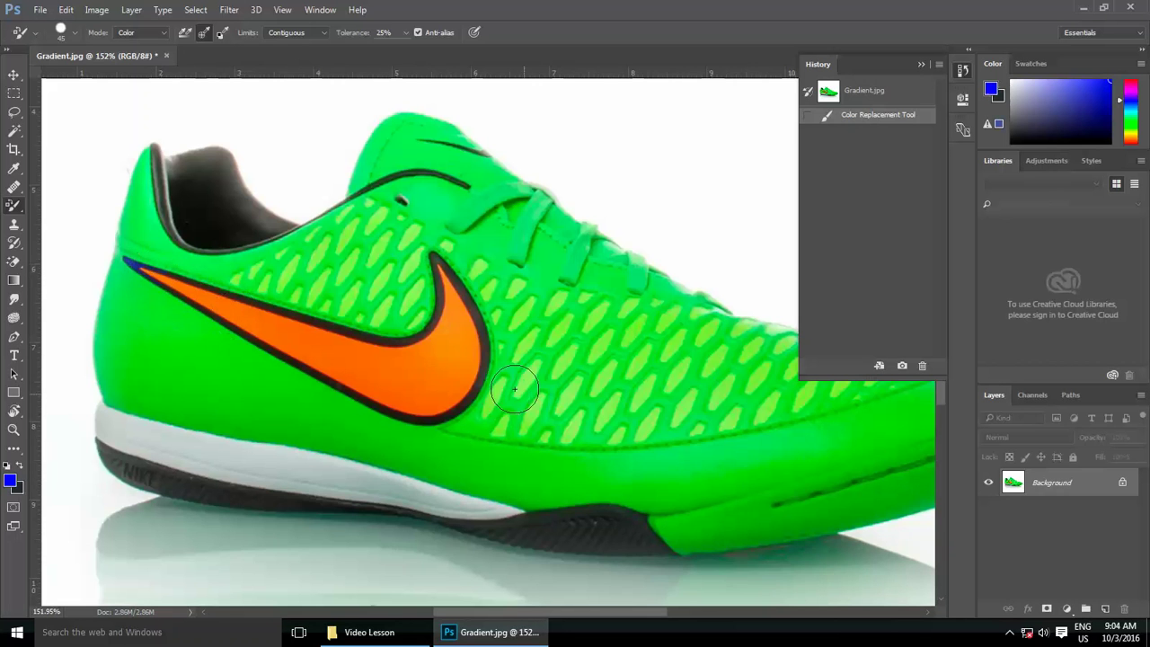
mouse_move(503, 384)
left_mouse_down()
mouse_move(431, 375)
mouse_move(458, 376)
mouse_move(467, 292)
mouse_move(449, 313)
mouse_move(322, 331)
mouse_move(331, 360)
mouse_move(134, 268)
left_mouse_up()
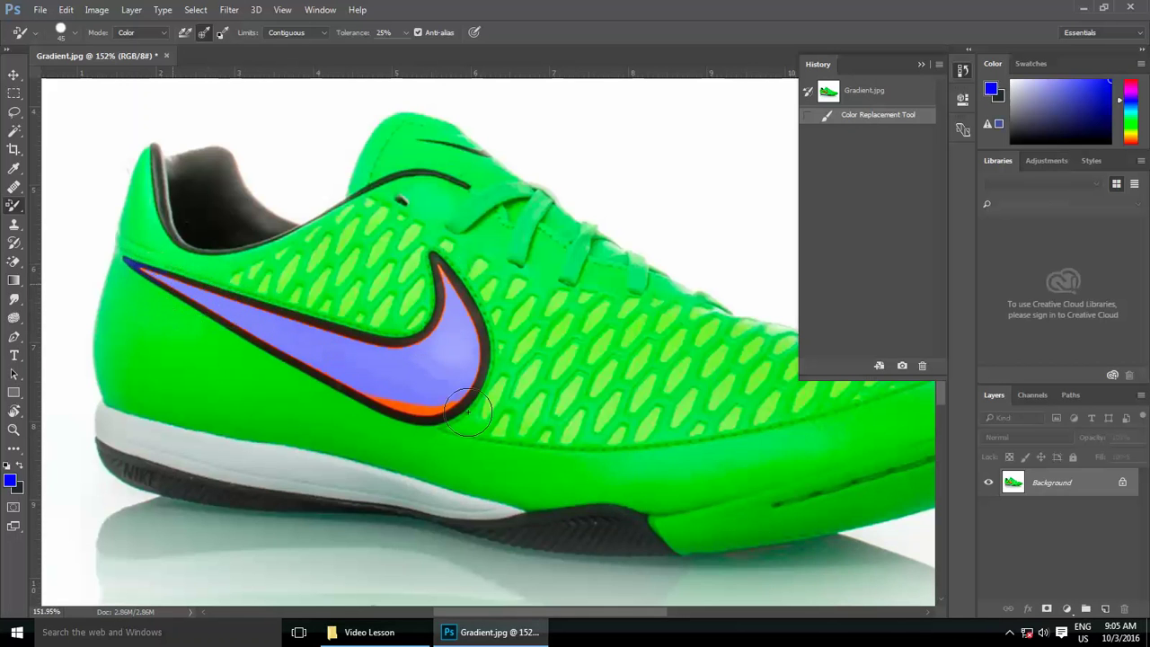
mouse_move(458, 408)
left_mouse_down()
mouse_move(323, 366)
mouse_move(423, 381)
left_mouse_up()
left_click_drag(255, 316, 310, 348)
mouse_move(152, 256)
left_mouse_down()
mouse_move(434, 383)
mouse_move(809, 435)
mouse_move(556, 471)
mouse_move(524, 460)
mouse_move(377, 467)
mouse_move(157, 396)
mouse_move(305, 377)
mouse_move(149, 318)
mouse_move(125, 270)
mouse_move(148, 395)
mouse_move(194, 464)
mouse_move(146, 432)
mouse_move(384, 492)
mouse_move(576, 491)
mouse_move(476, 473)
left_mouse_up()
From the original snapshot, test Continuous sampling on the swoosh, then undo it
left_click(858, 95)
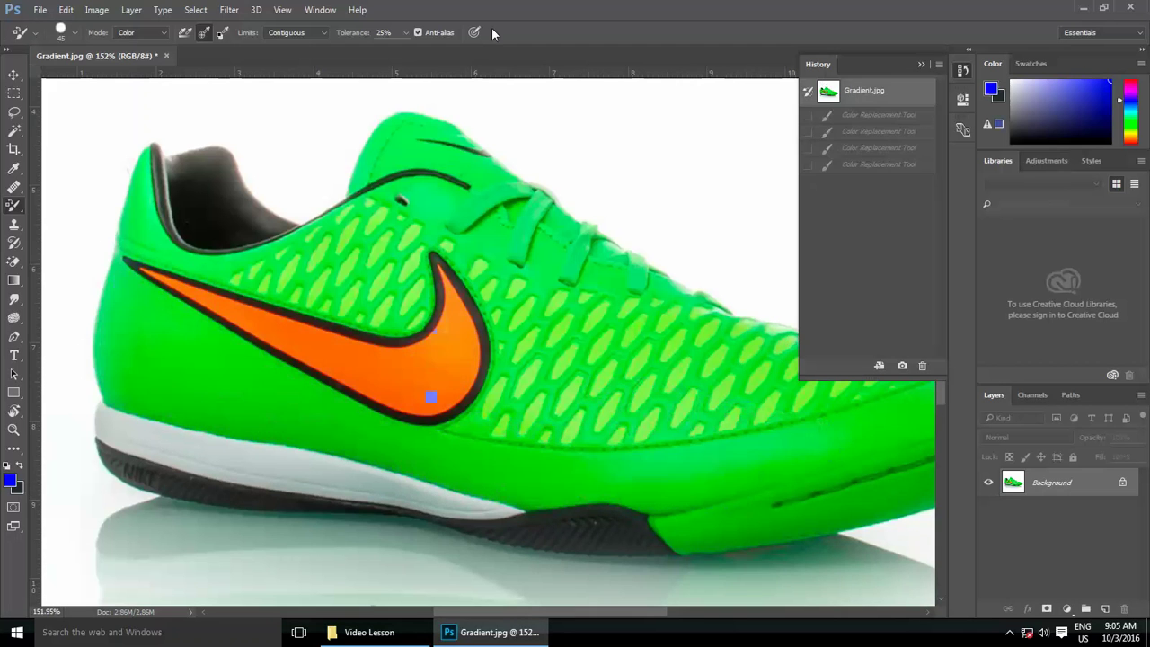
left_click(185, 33)
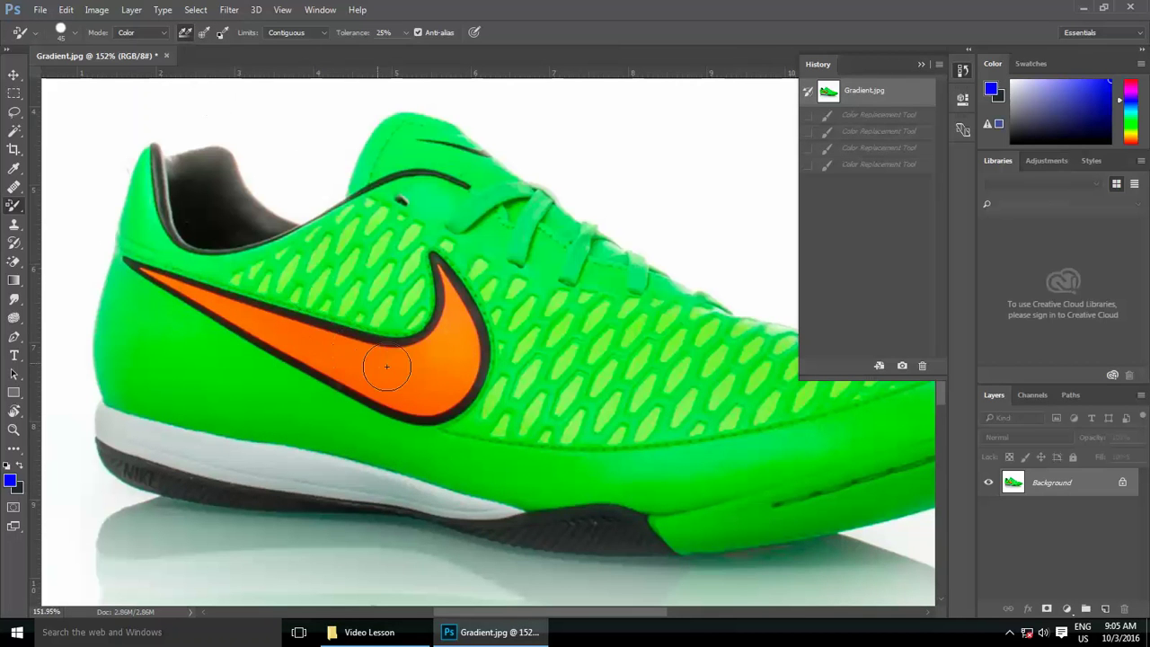
mouse_move(440, 382)
left_mouse_down()
mouse_move(401, 384)
mouse_move(526, 469)
left_mouse_up()
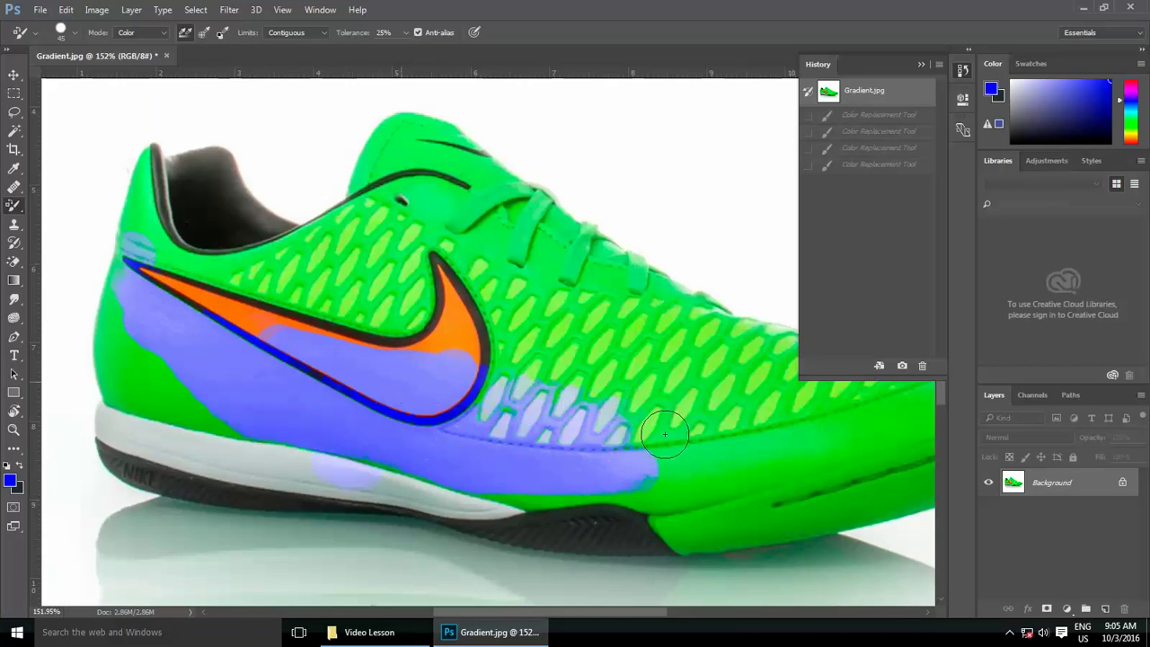
left_click_drag(527, 469, 456, 272)
key("ctrl+z")
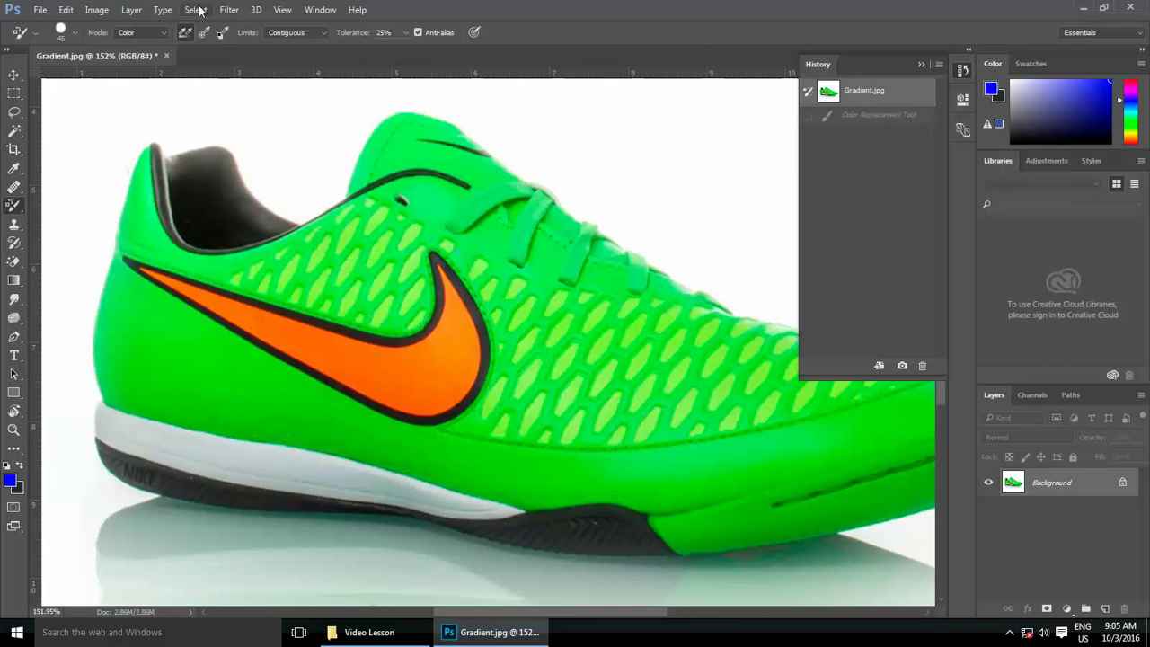
Switch Sampling back to Once and paint the entire orange swoosh blue
left_click(205, 33)
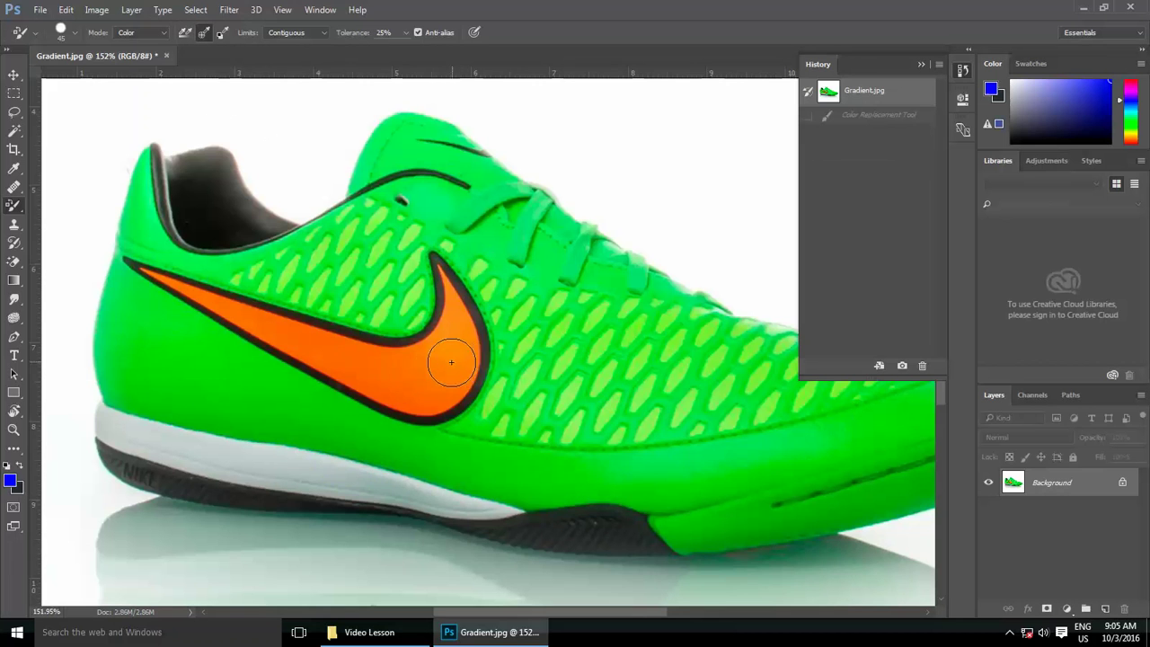
mouse_move(434, 366)
left_mouse_down()
mouse_move(425, 274)
mouse_move(443, 333)
mouse_move(431, 390)
mouse_move(133, 265)
left_mouse_up()
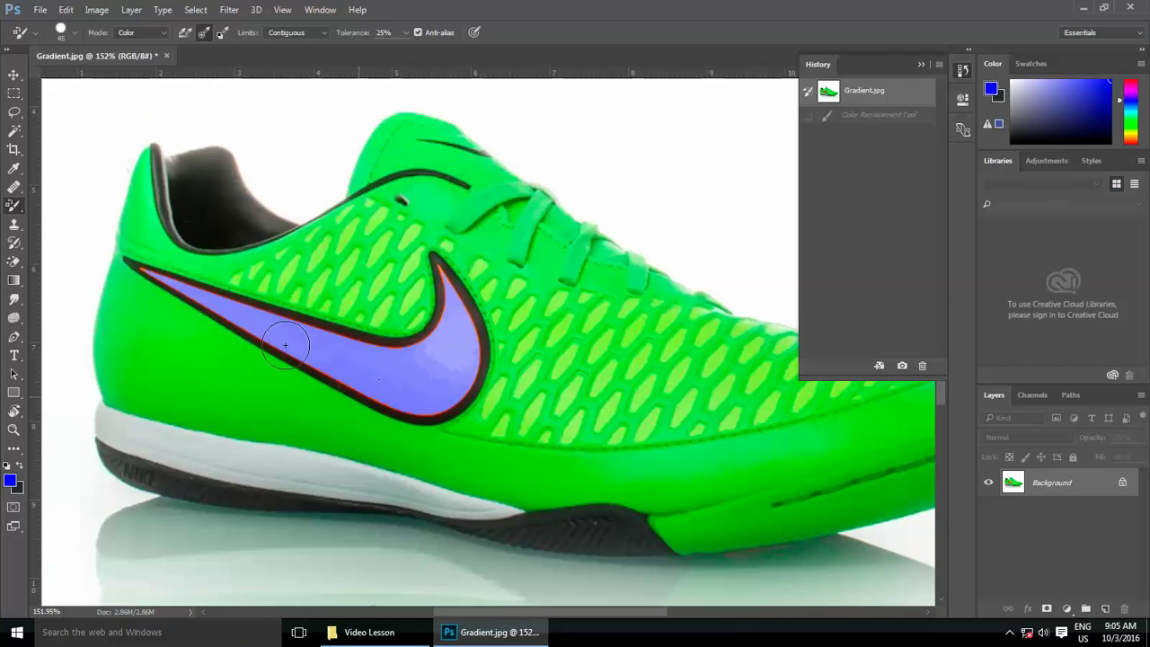
left_click_drag(446, 366, 440, 355)
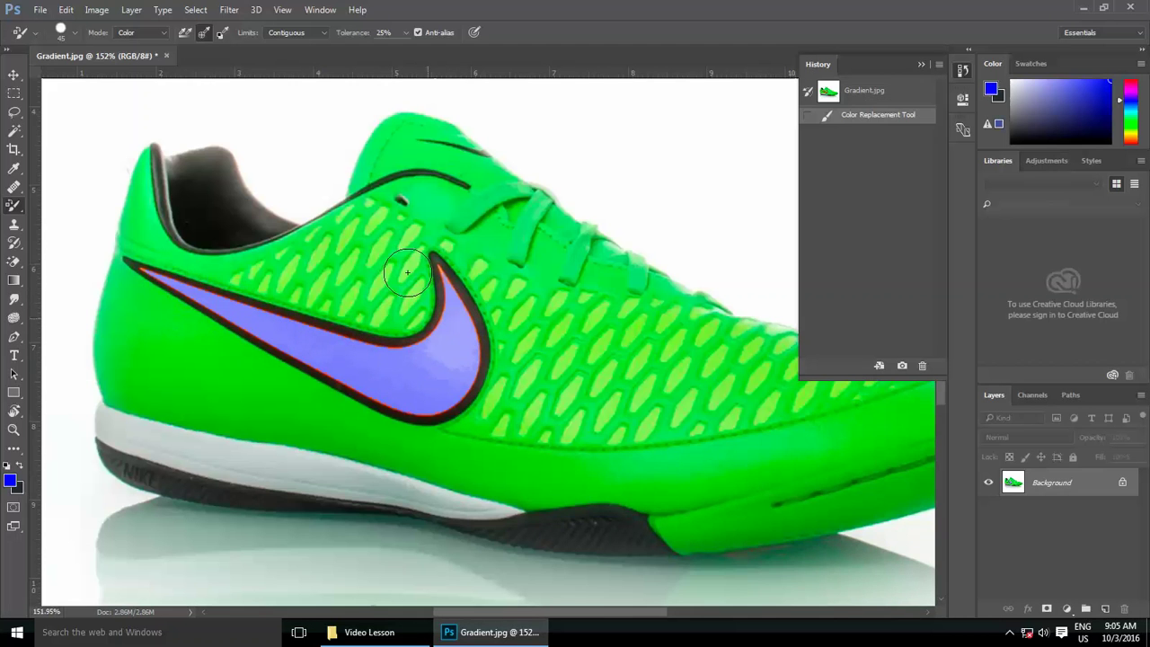
Set Sampling to Background Swatch and sample the shoe's green as the background colour
left_click(219, 36)
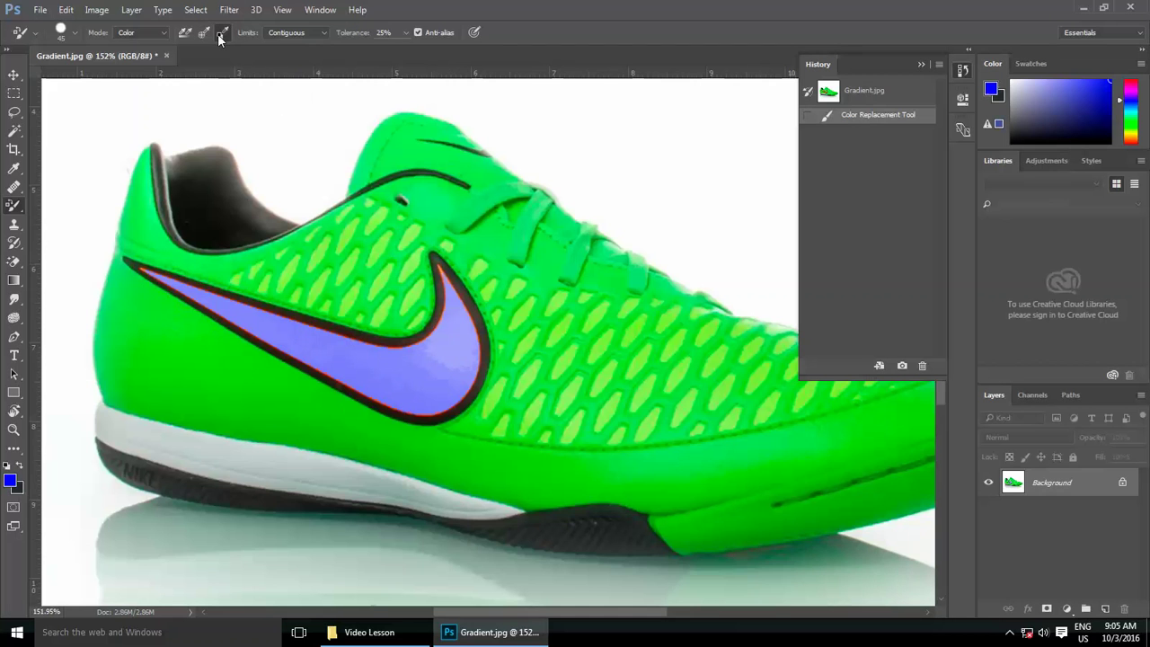
left_click(14, 488)
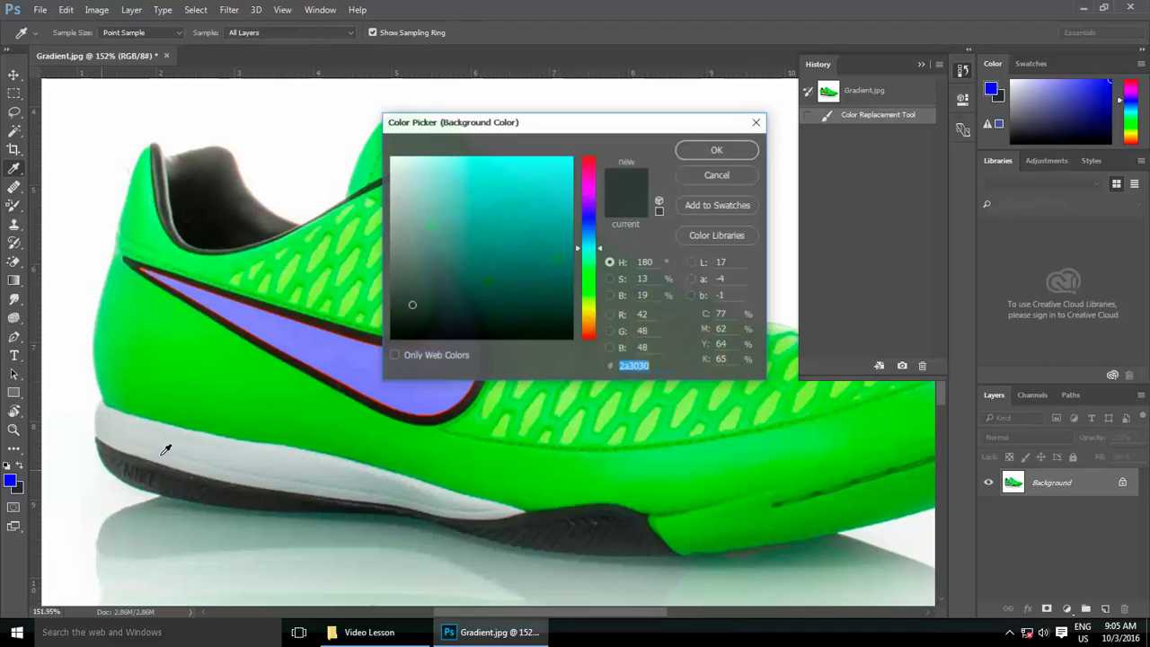
left_click(236, 372)
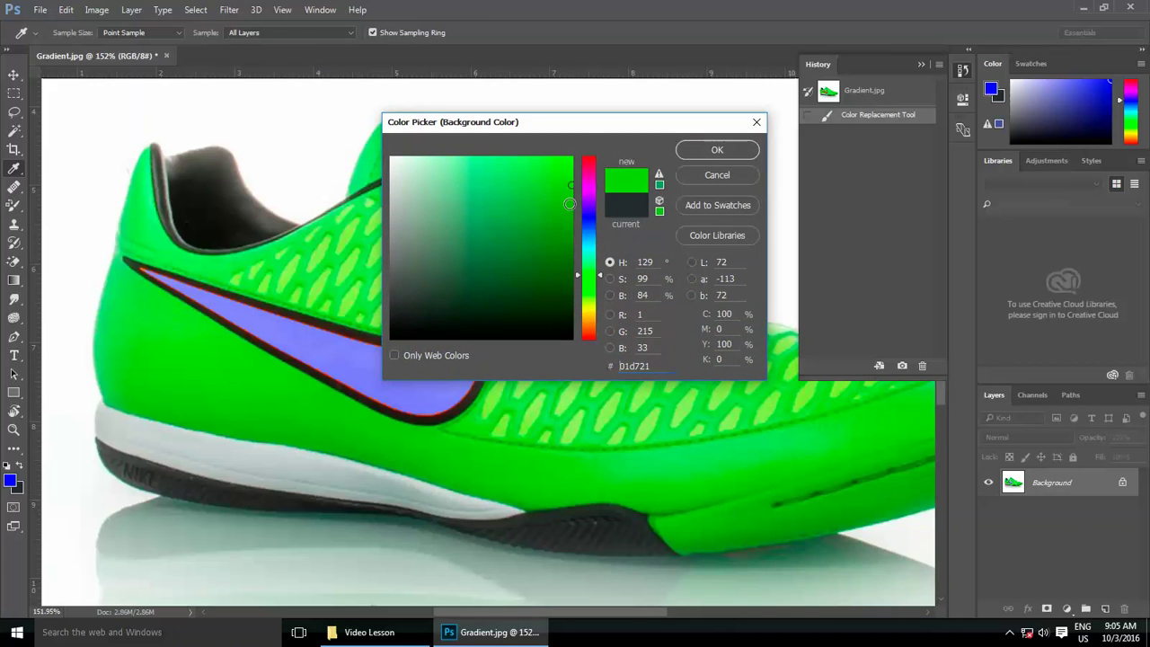
left_click(685, 152)
left_click(17, 490)
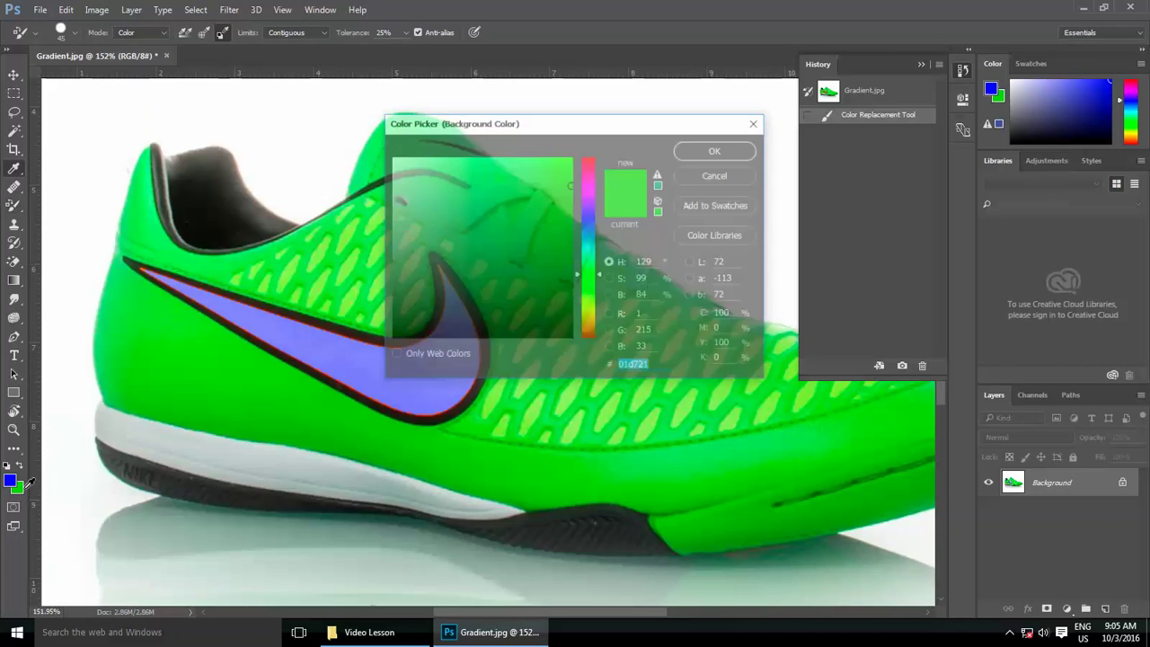
left_click(179, 351)
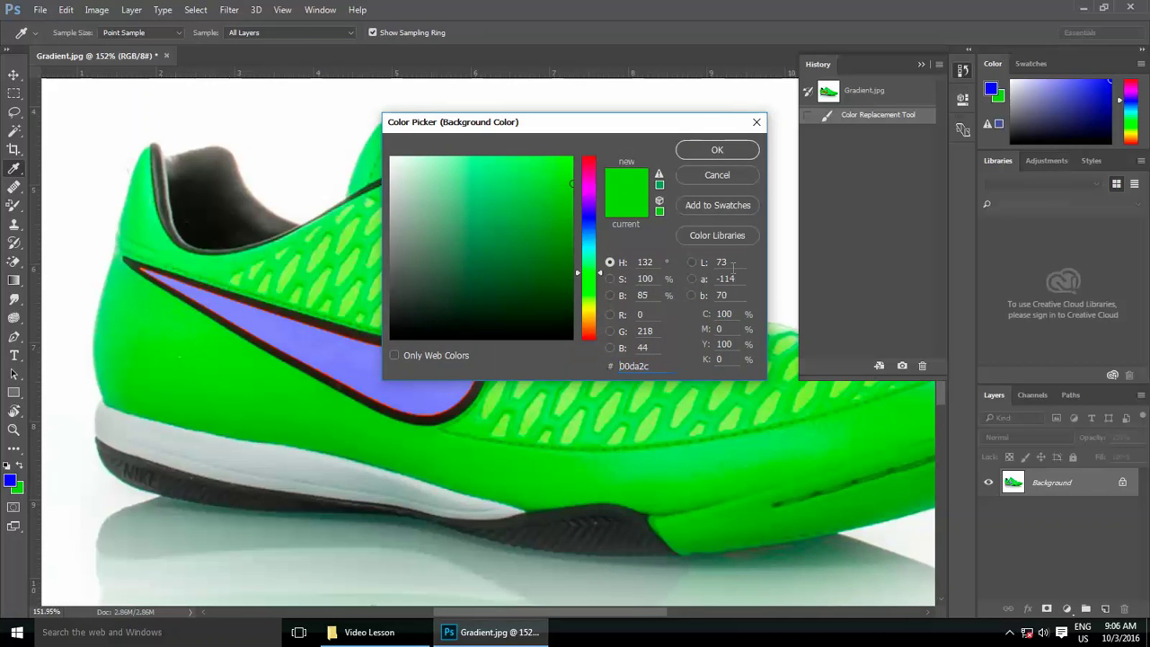
left_click(718, 151)
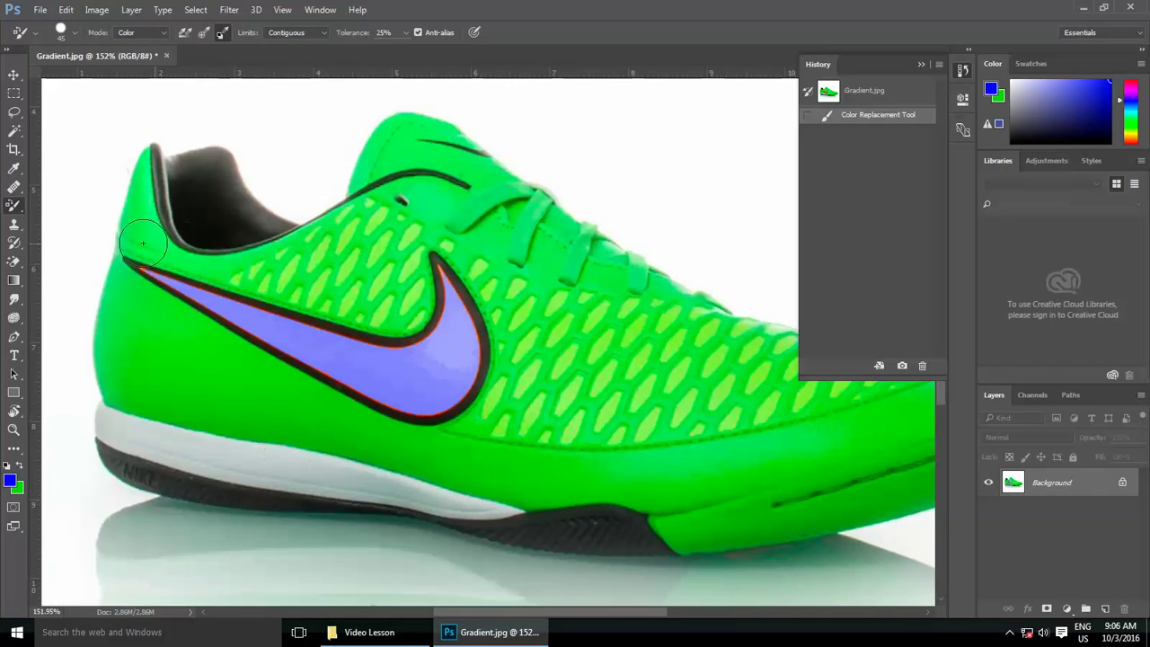
Paint the green lower side of the shoe blue toward the toe
mouse_move(135, 296)
left_mouse_down()
mouse_move(395, 418)
mouse_move(329, 411)
mouse_move(329, 441)
mouse_move(89, 400)
mouse_move(126, 261)
mouse_move(405, 431)
mouse_move(650, 488)
mouse_move(744, 475)
mouse_move(730, 464)
mouse_move(843, 435)
mouse_move(670, 448)
mouse_move(889, 444)
mouse_move(732, 521)
left_mouse_up()
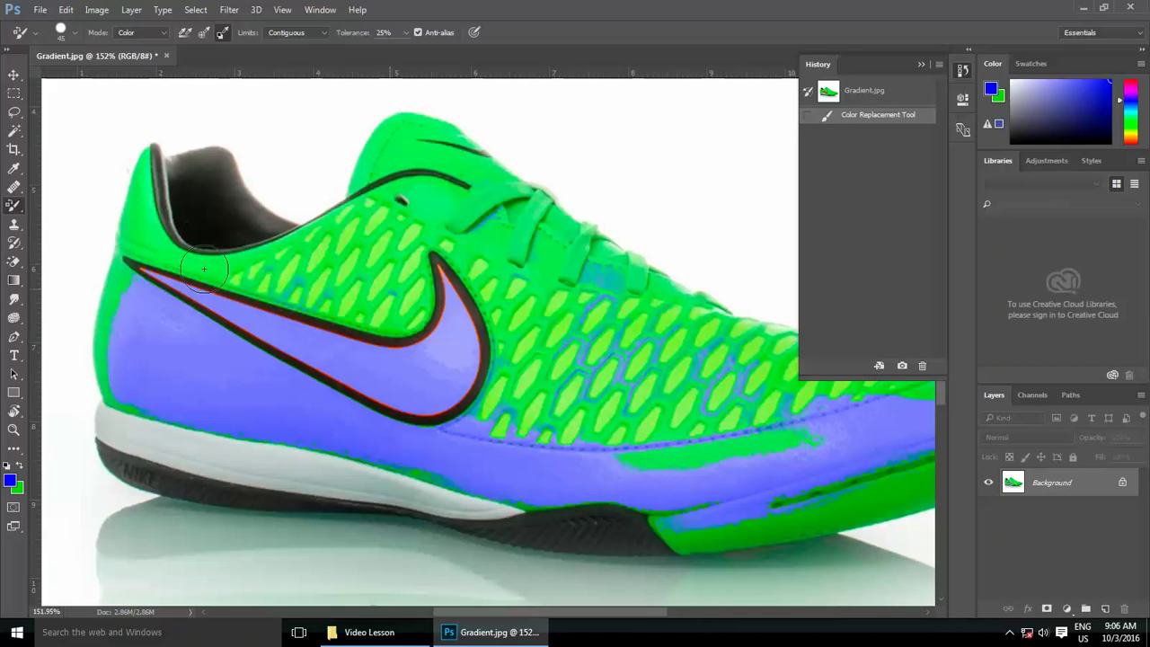
left_click_drag(413, 308, 360, 281)
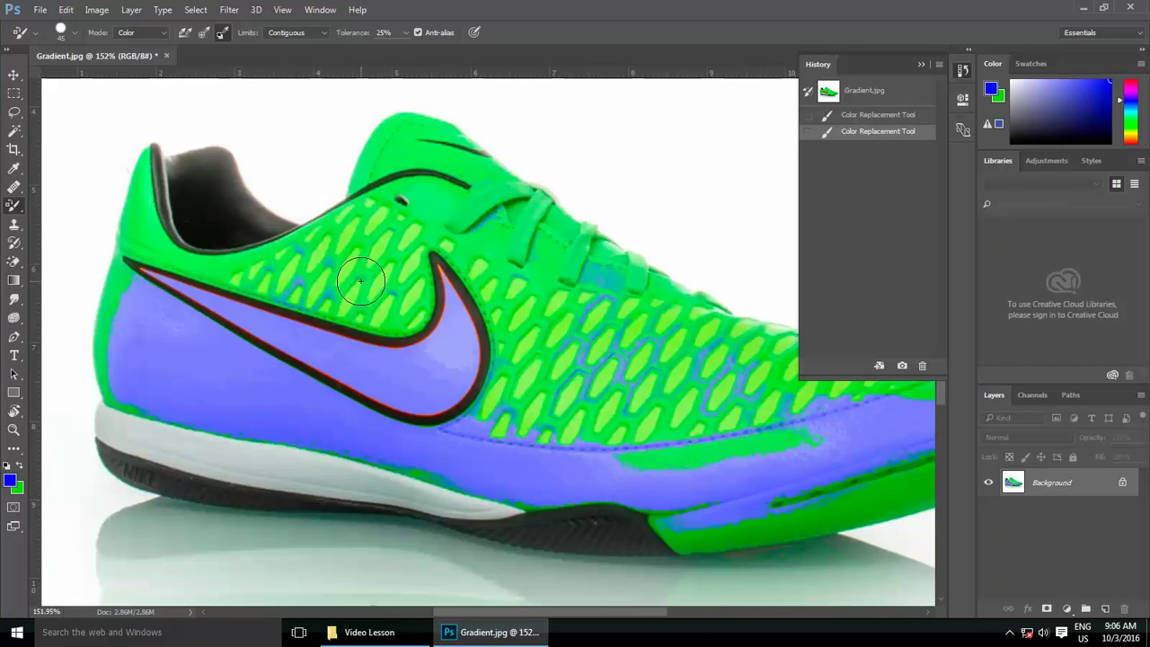
left_click(20, 490)
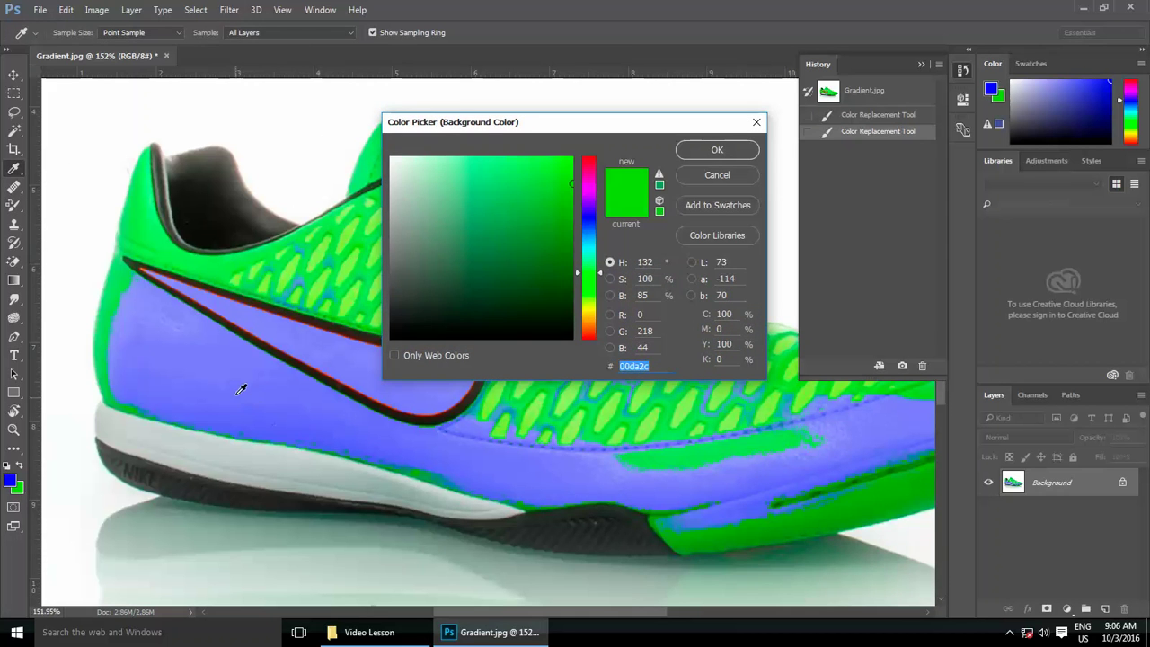
Sample the painted blue as background, set foreground to red, and repaint the lower shoe red
left_click(241, 370)
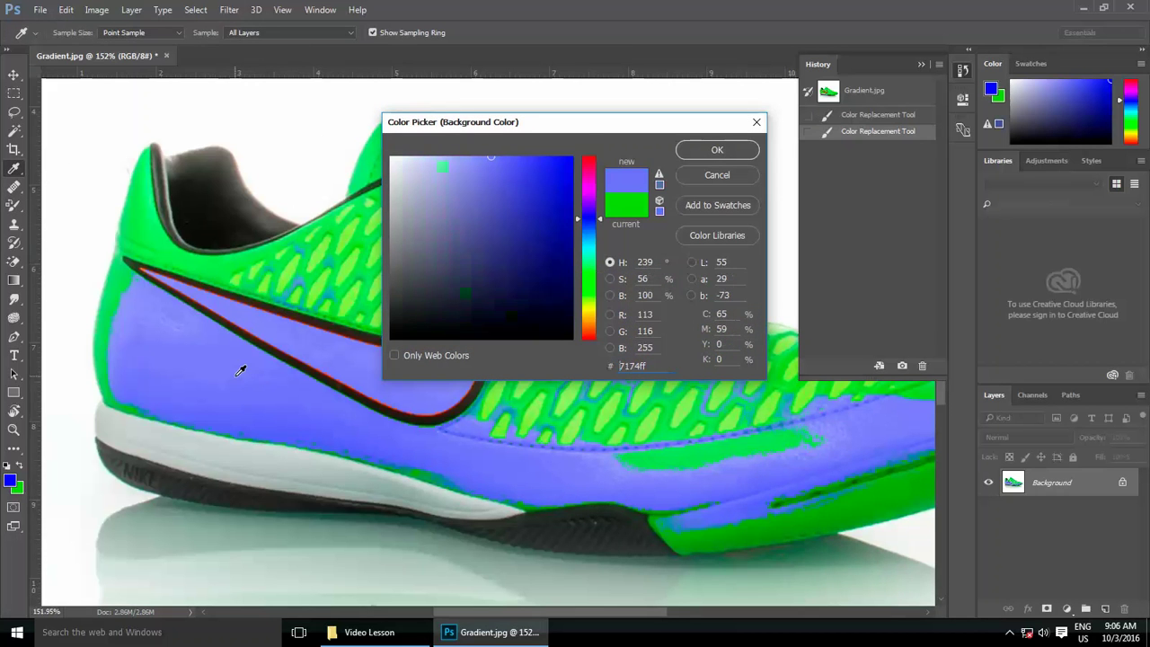
left_click(717, 150)
left_click(11, 482)
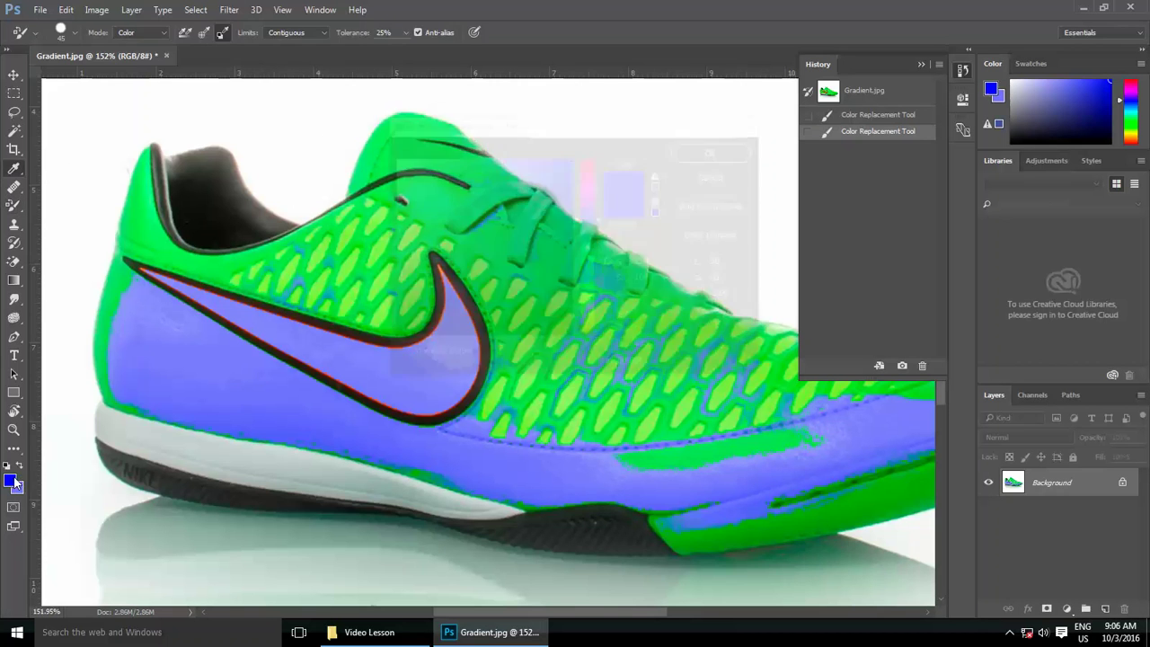
left_click_drag(588, 205, 588, 158)
left_click(700, 153)
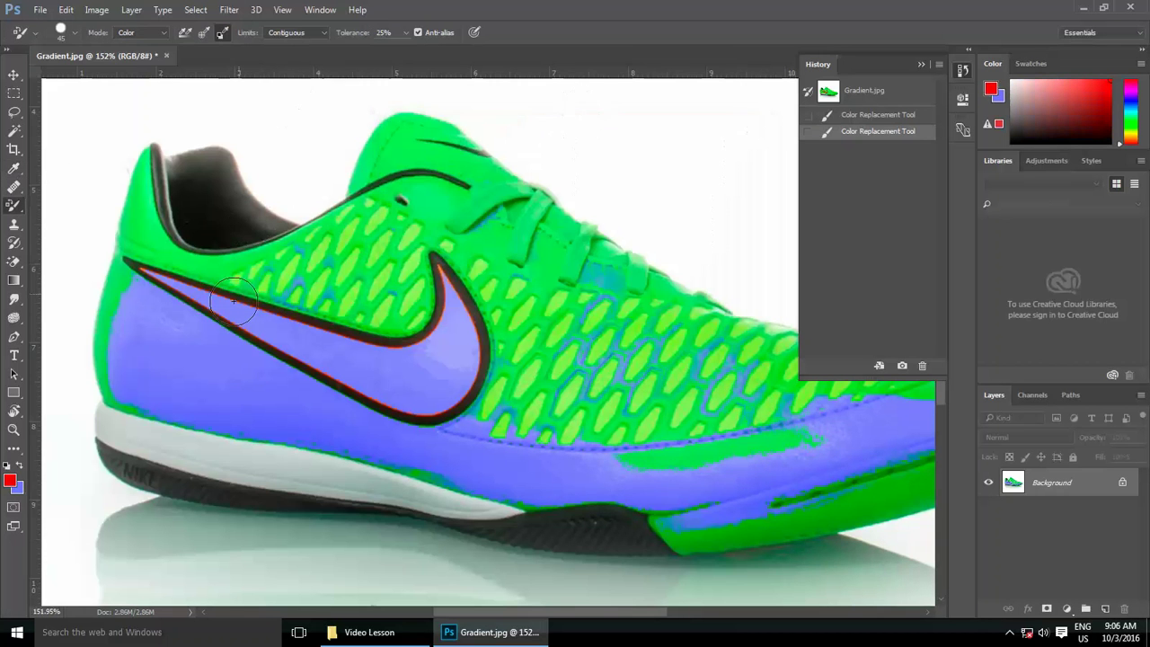
mouse_move(188, 305)
left_mouse_down()
mouse_move(237, 371)
mouse_move(168, 316)
mouse_move(350, 456)
mouse_move(147, 365)
mouse_move(120, 304)
mouse_move(210, 400)
mouse_move(404, 438)
mouse_move(488, 476)
mouse_move(456, 481)
mouse_move(681, 484)
mouse_move(821, 465)
mouse_move(782, 412)
left_mouse_up()
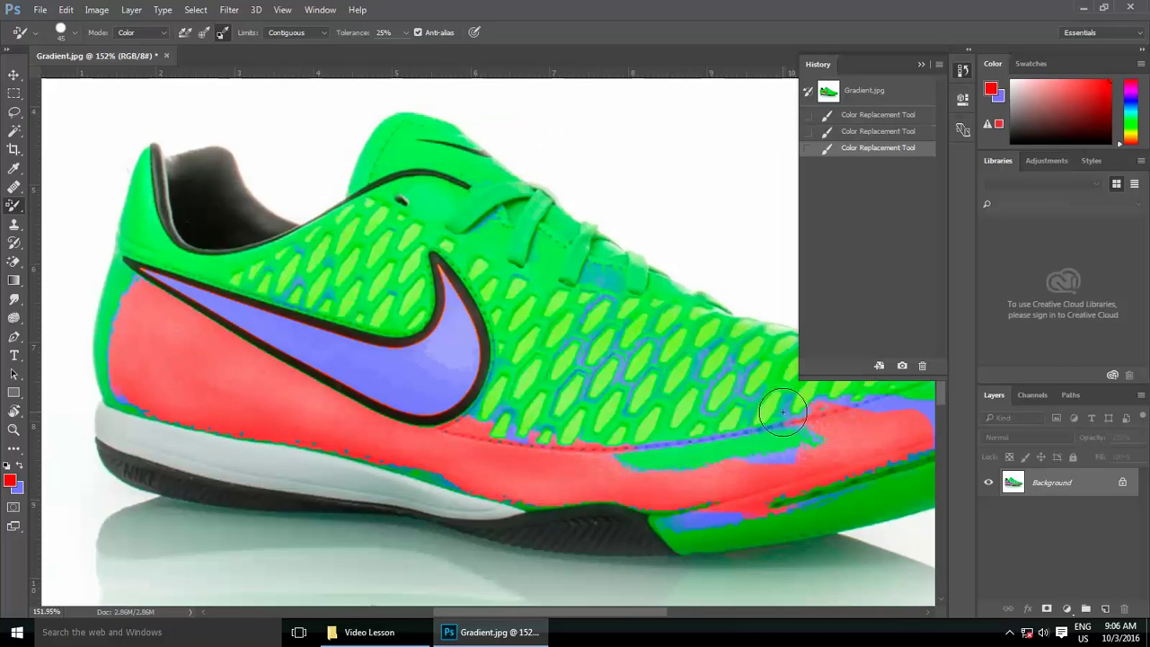
Revert to the Gradient.jpg snapshot, keep Limits on Contiguous, and open the File menu
left_click(853, 90)
left_click(298, 33)
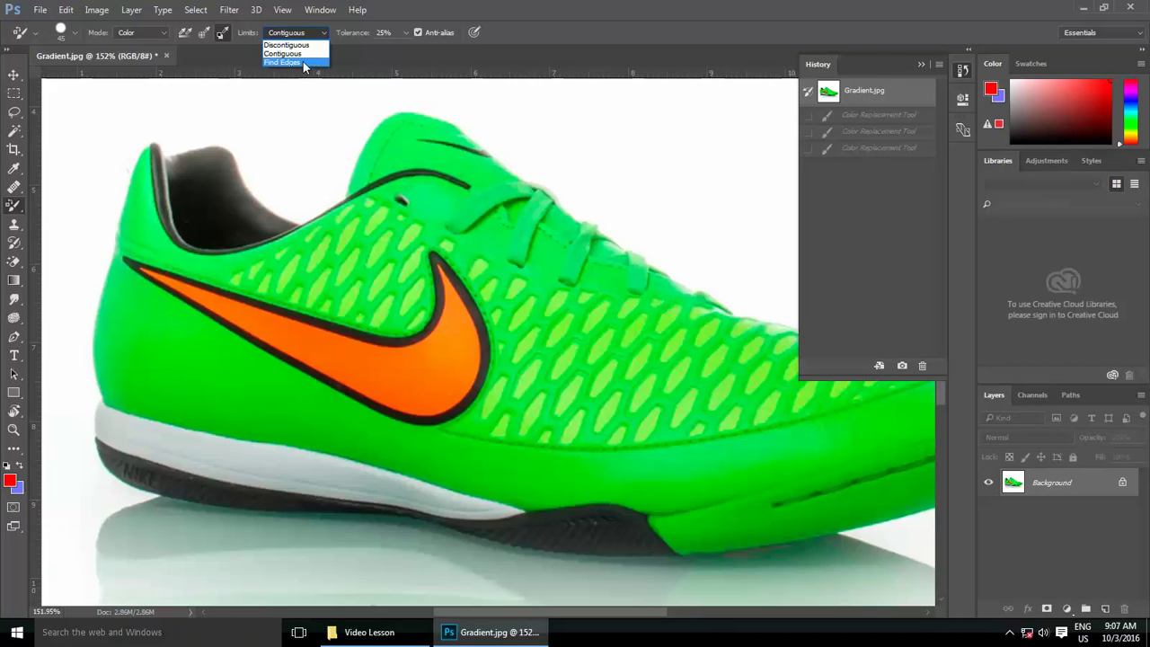
left_click(319, 32)
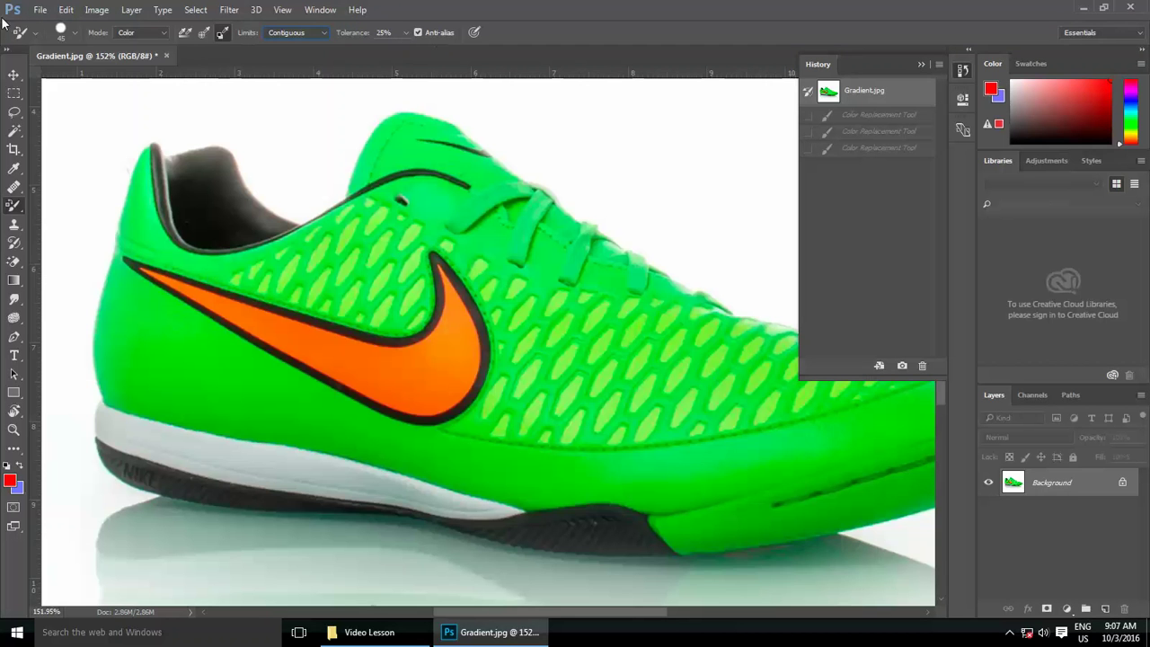
left_click(38, 9)
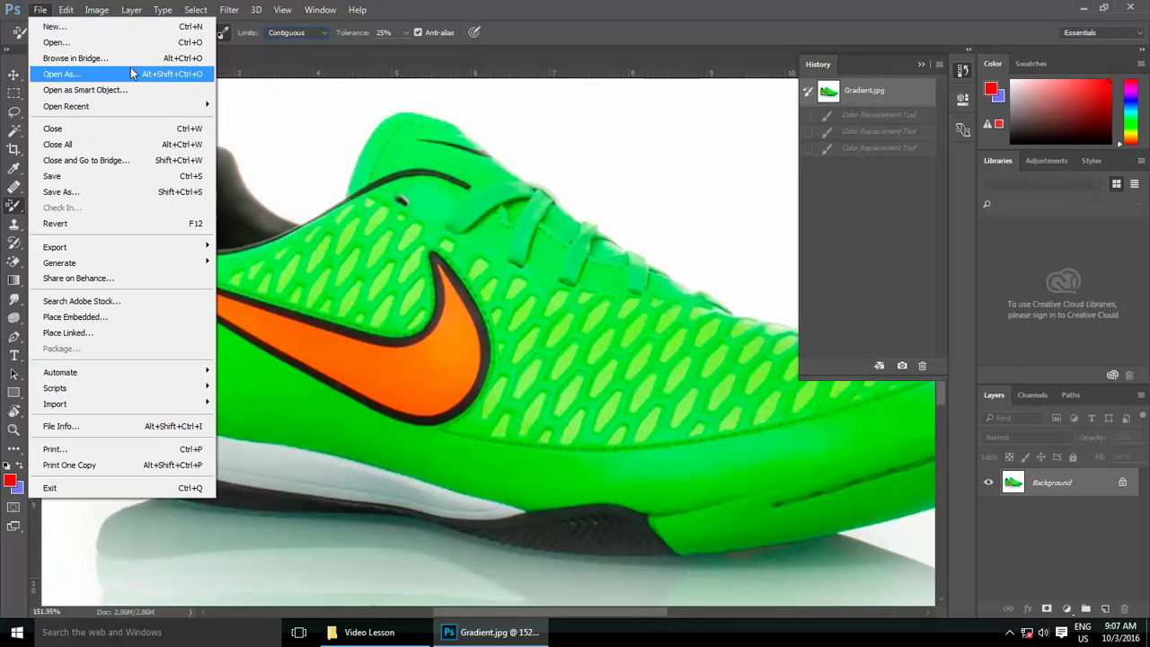